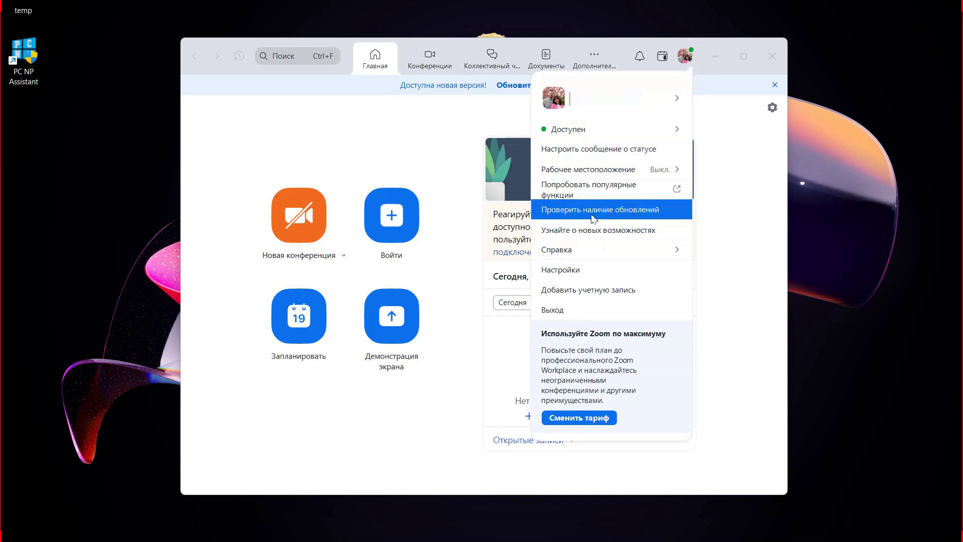
Check for available updates to Zoom Workplace.
left_click(592, 216)
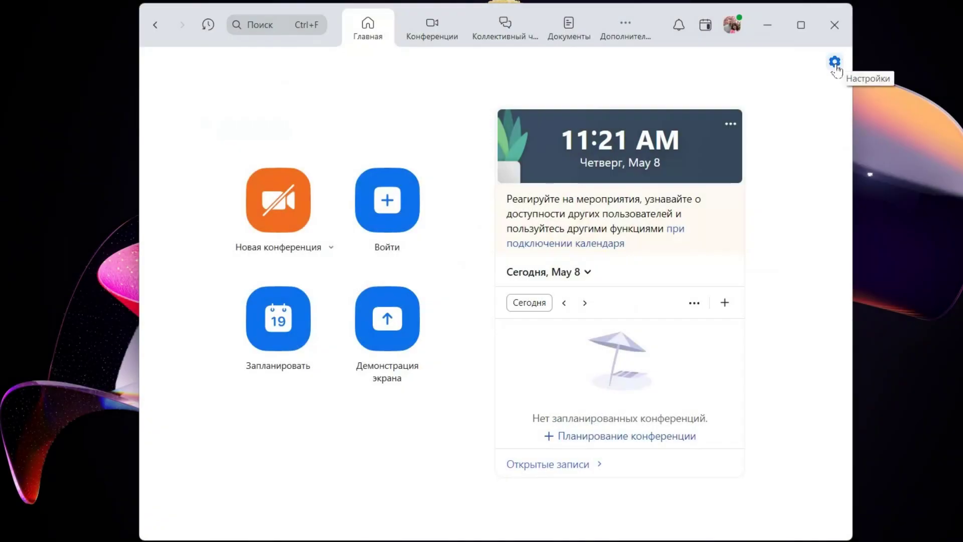
Open the advanced video settings of Zoom Workplace.
left_click(835, 61)
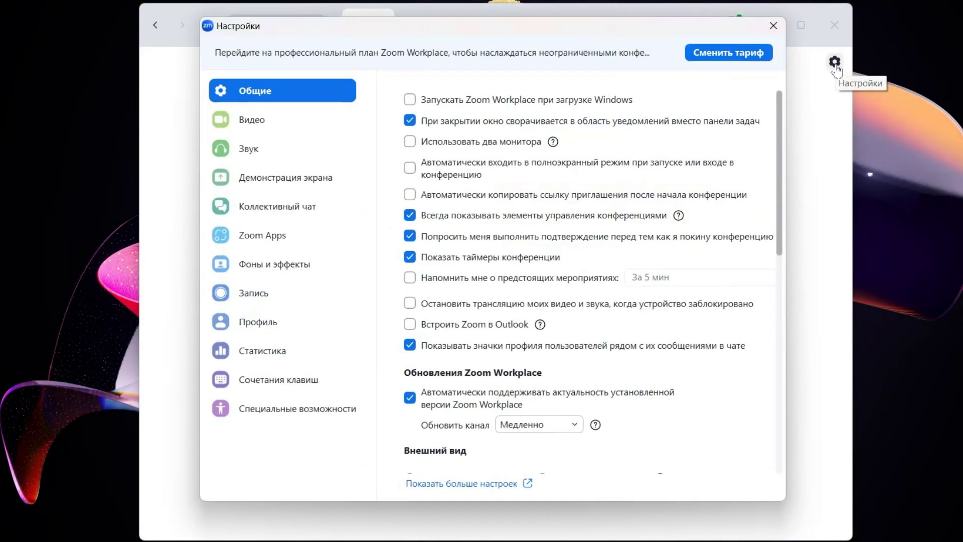
left_click(265, 119)
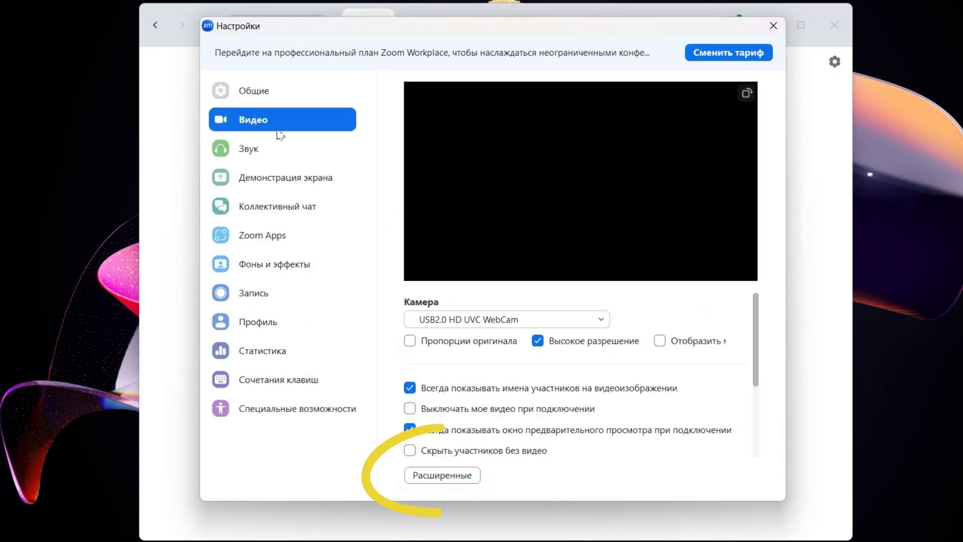
scroll(494, 413, "down", 2)
scroll(492, 412, "down", 3)
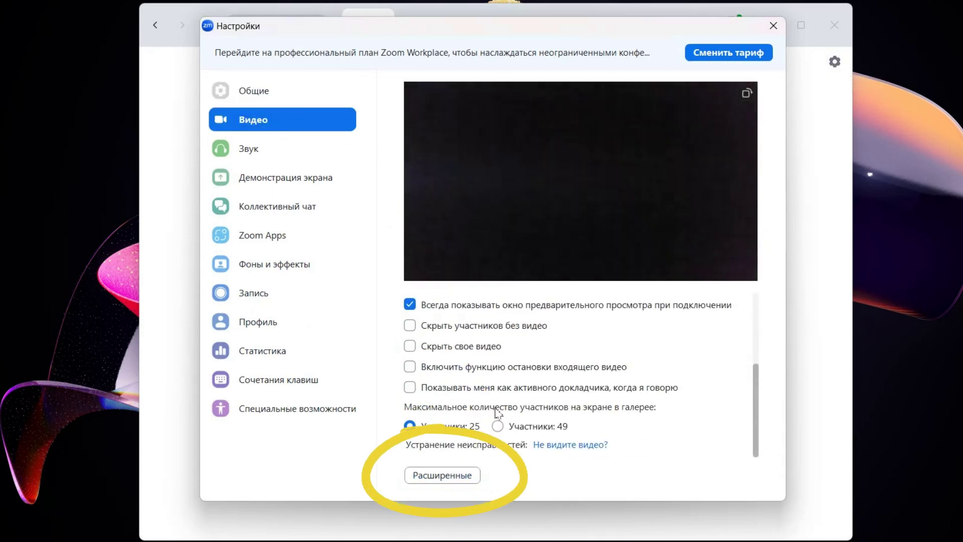
left_click(458, 475)
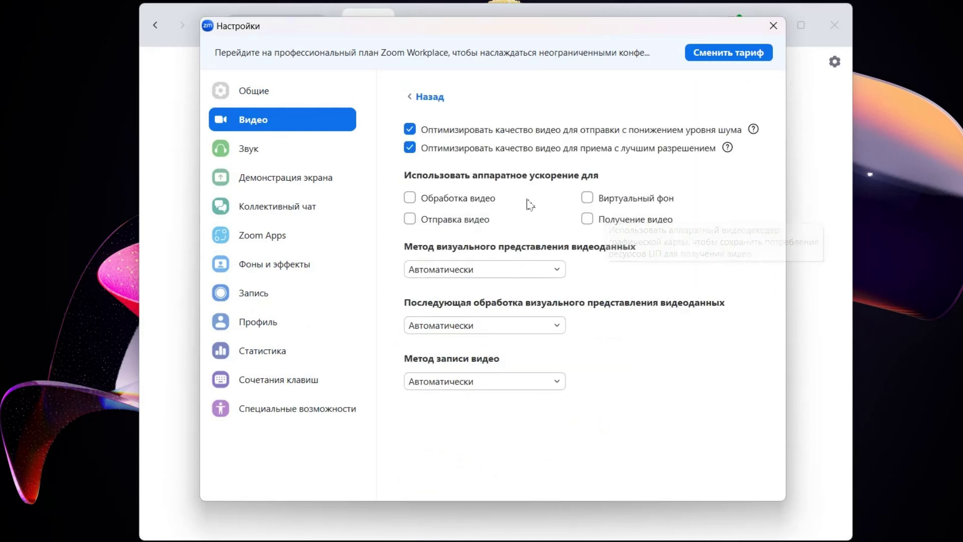
Enable hardware acceleration for video processing (Обработка видео) and video sending (Отправка видео), and disable both again.
left_click(410, 198)
left_click(411, 221)
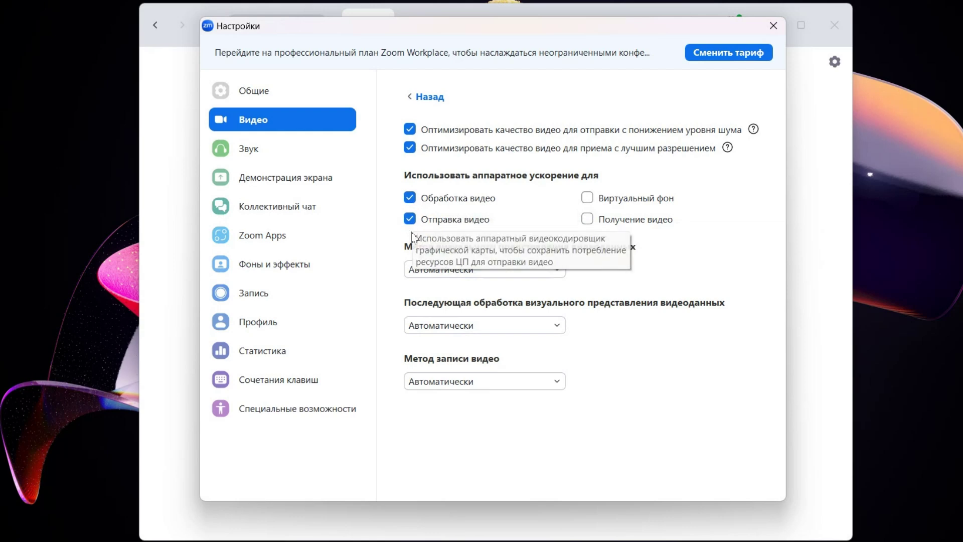
left_click(411, 221)
left_click(412, 200)
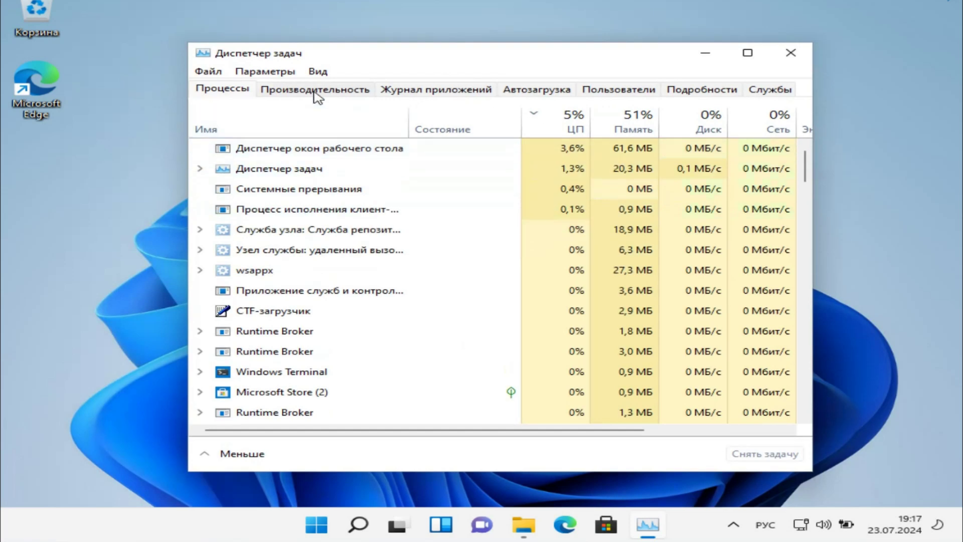
Switch to Task Manager and view the system performance data (Производительность).
left_click(316, 90)
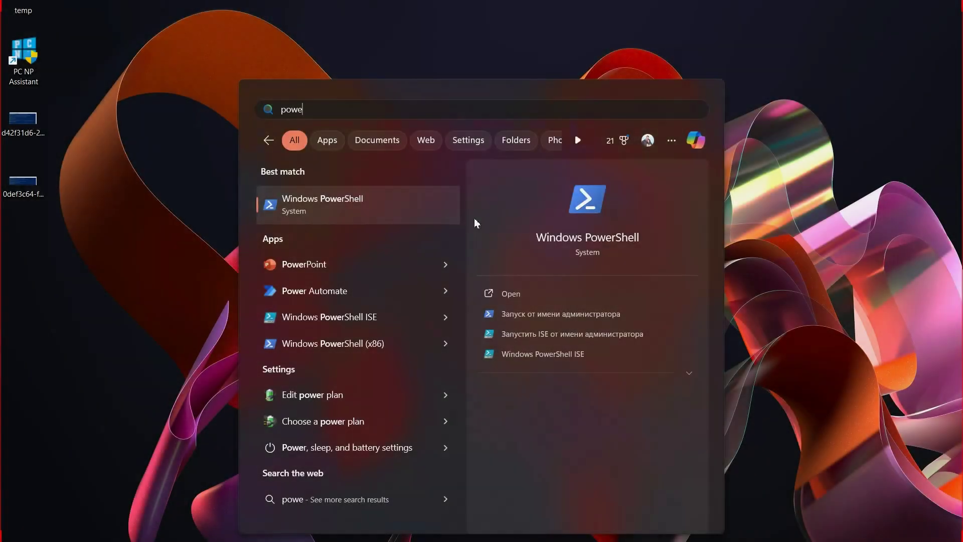
Open Windows PowerShell as administrator and run the repair command Dism /Online /Cleanup-Image /RestoreHealth.
right_click(365, 195)
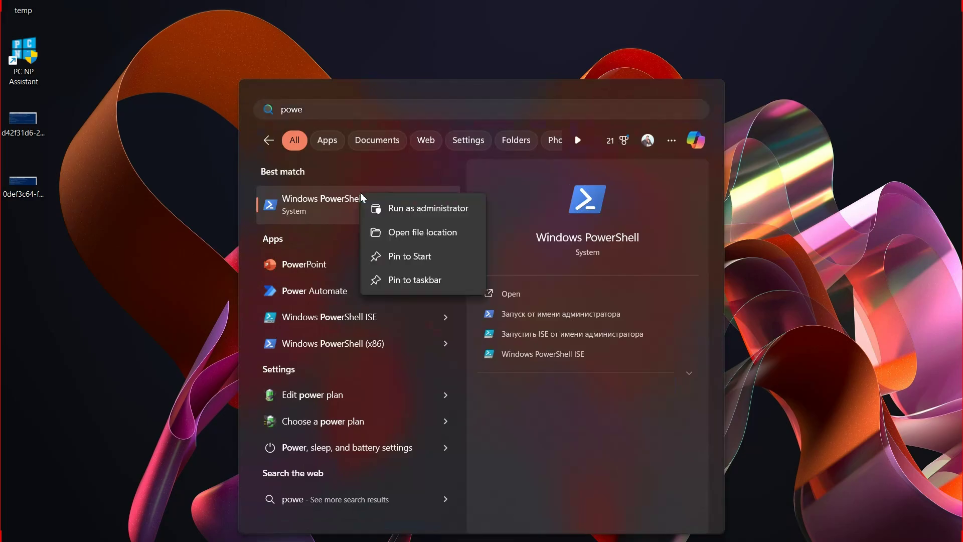
left_click(406, 205)
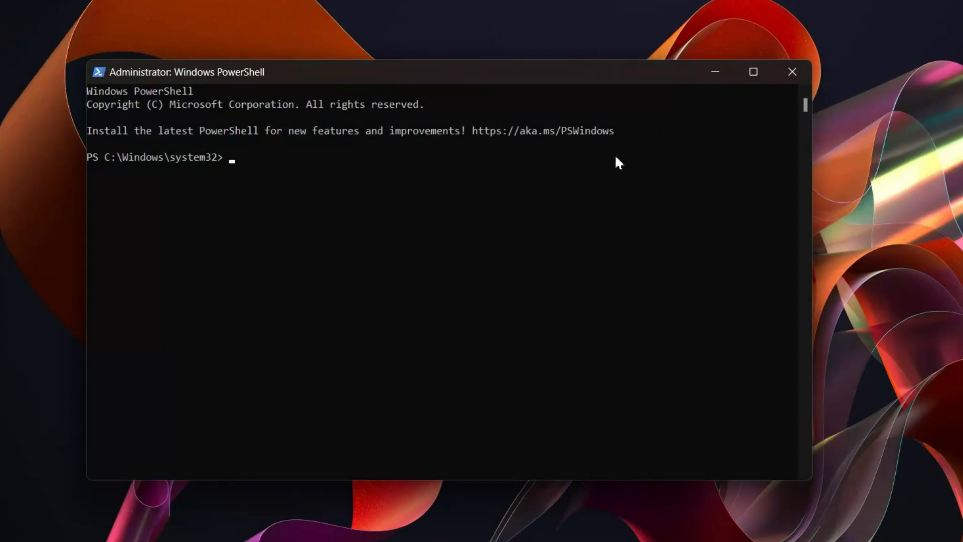
type("Dism /Online /Cleanup-Image /RestoreHealth и нажмите Enter.")
key("BackSpace")
key("BackSpace")
key("BackSpace")
key("BackSpace")
key("BackSpace")
key("BackSpace")
key("BackSpace")
key("BackSpace")
key("BackSpace")
key("BackSpace")
key("BackSpace")
key("BackSpace")
key("BackSpace")
key("BackSpace")
key("BackSpace")
key("BackSpace")
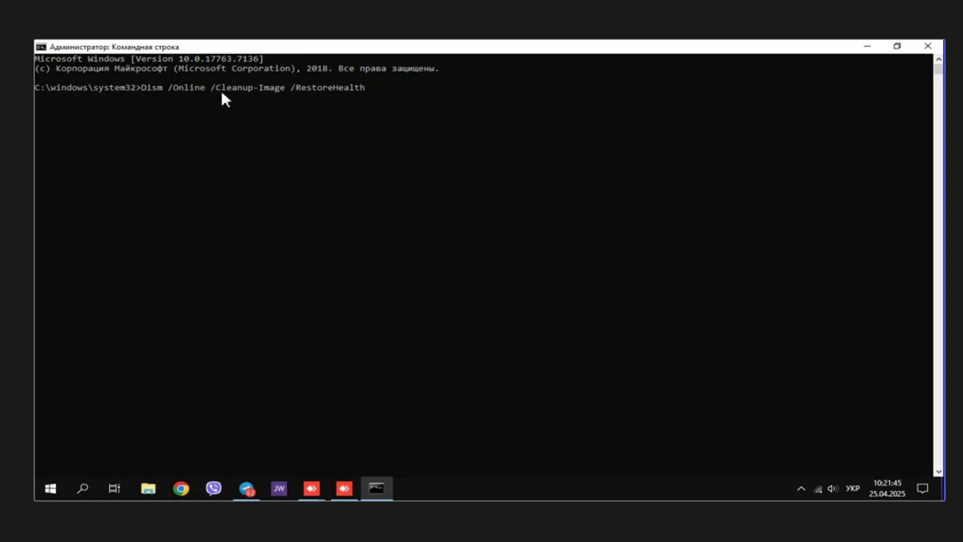
key("Return")
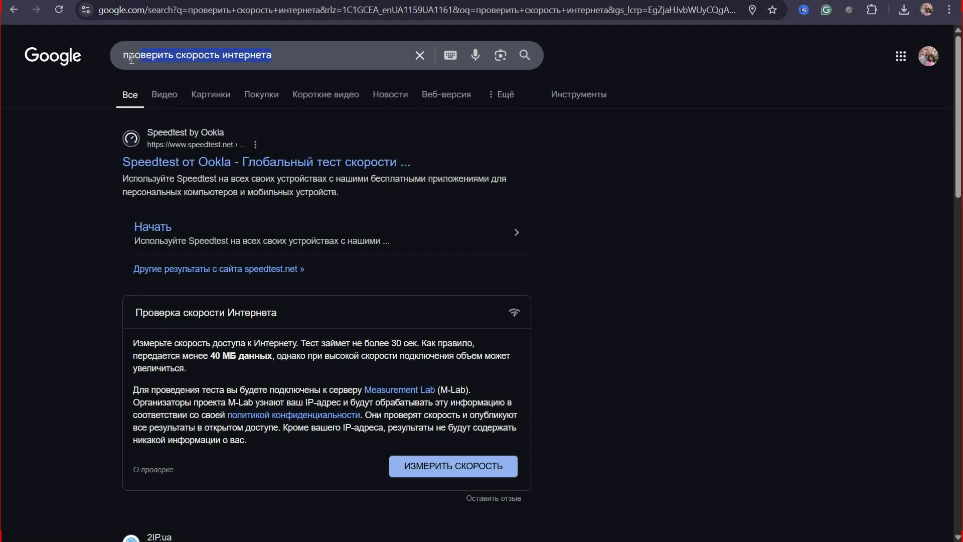
Search Google in the browser for "проверить скорость интернета" and start an internet speed test on Speedtest by Ookla.
left_click(525, 55)
scroll(189, 188, "down", 5)
scroll(189, 188, "down", 2)
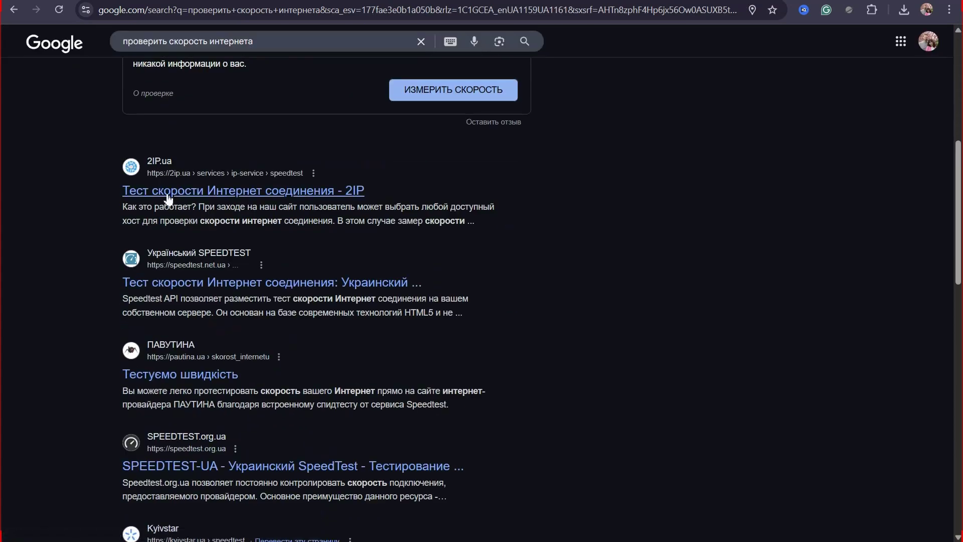
scroll(210, 240, "up", 7)
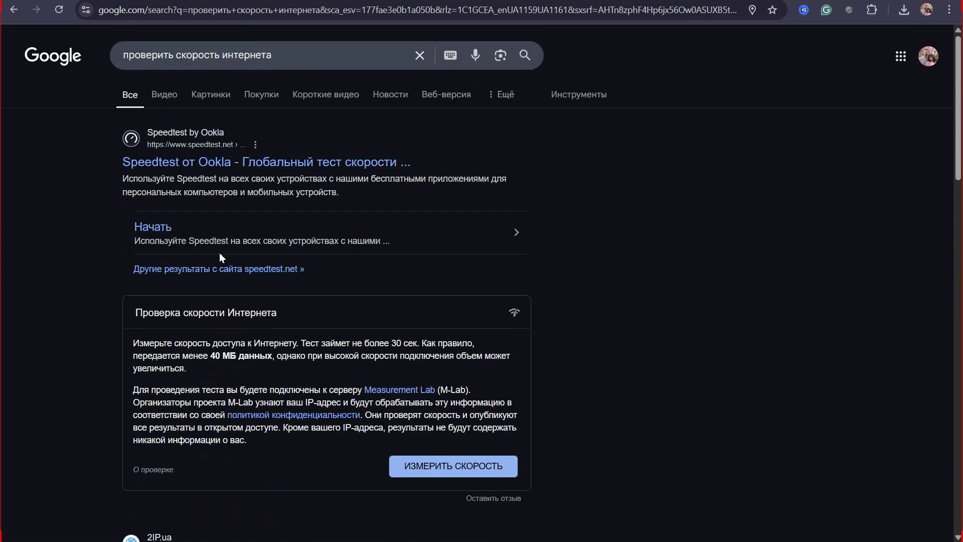
left_click(210, 168)
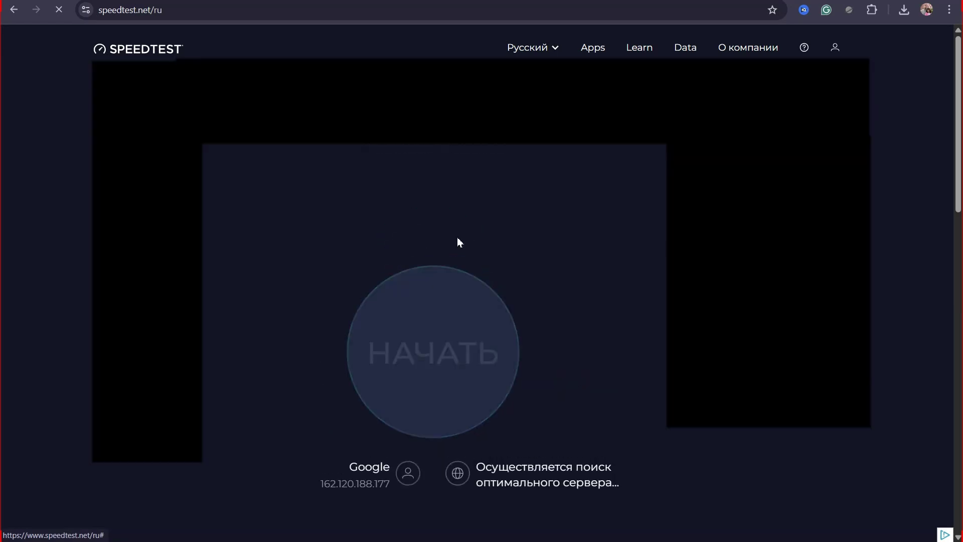
left_click(458, 242)
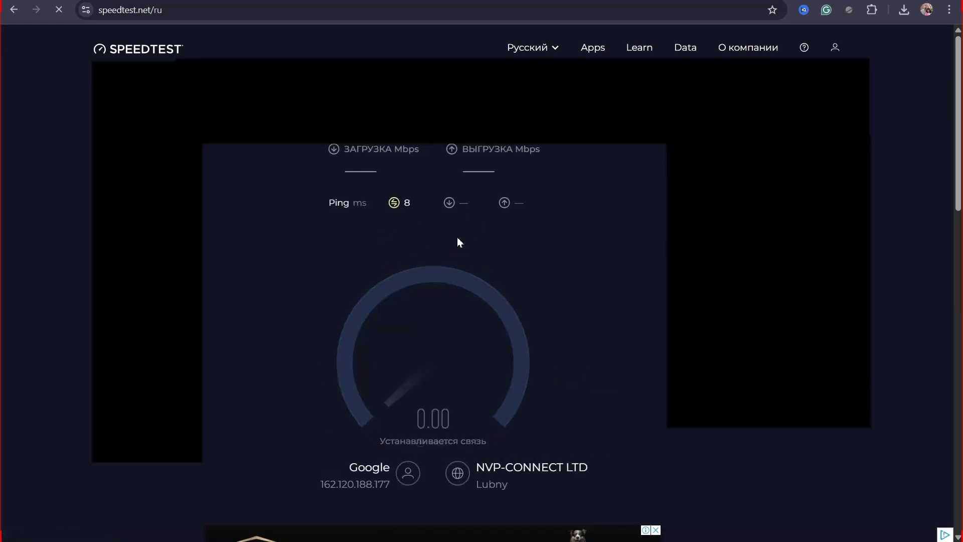